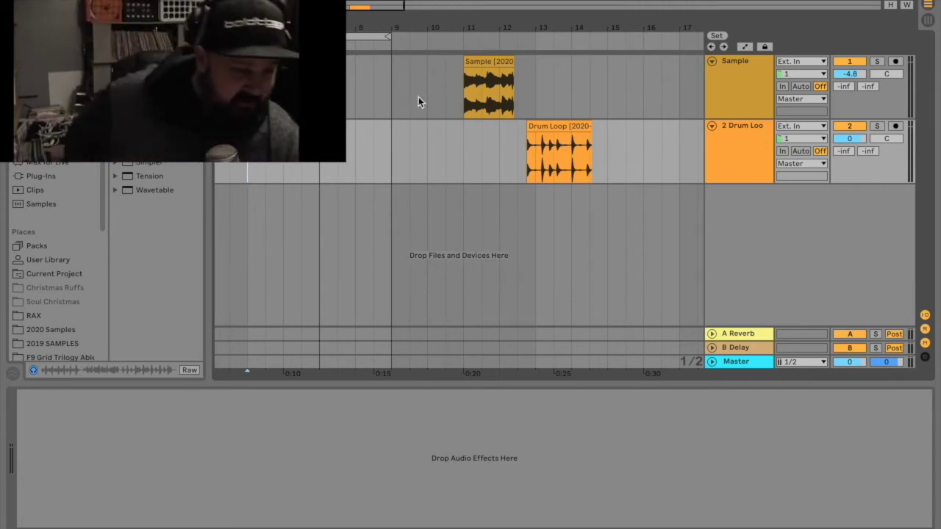
- Select the Sample clip and play it back
{"action": "left_click", "coordinate": [457, 95]}
{"action": "left_click", "coordinate": [462, 106]}
{"action": "key", "text": "space"}
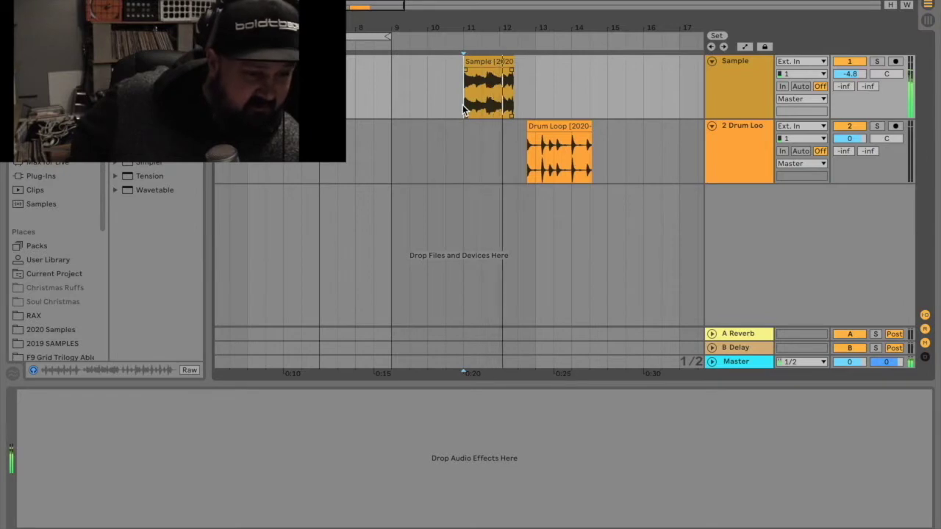
- Zoom in around the Drum Loop clip and select it
{"action": "left_click", "coordinate": [384, 151]}
{"action": "left_click_drag", "start_coordinate": [509, 35], "coordinate": [396, 36]}
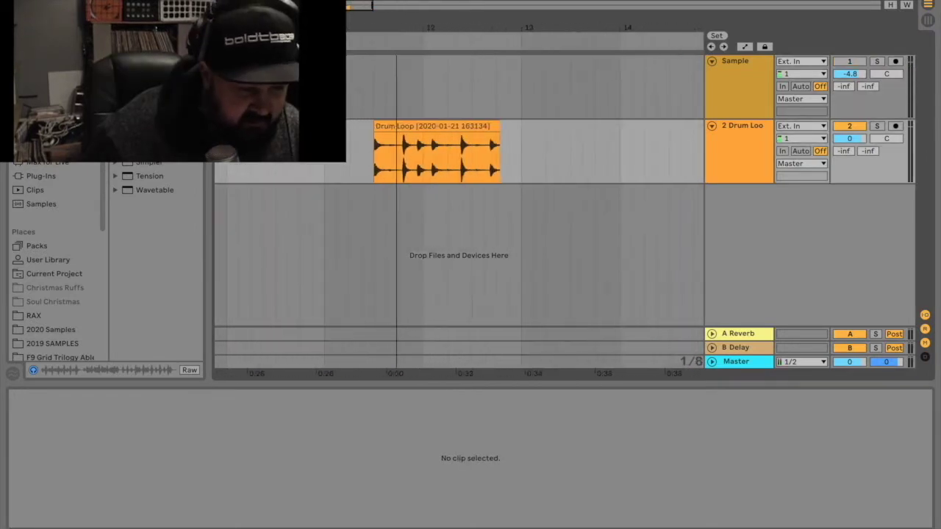
{"action": "left_click", "coordinate": [375, 160]}
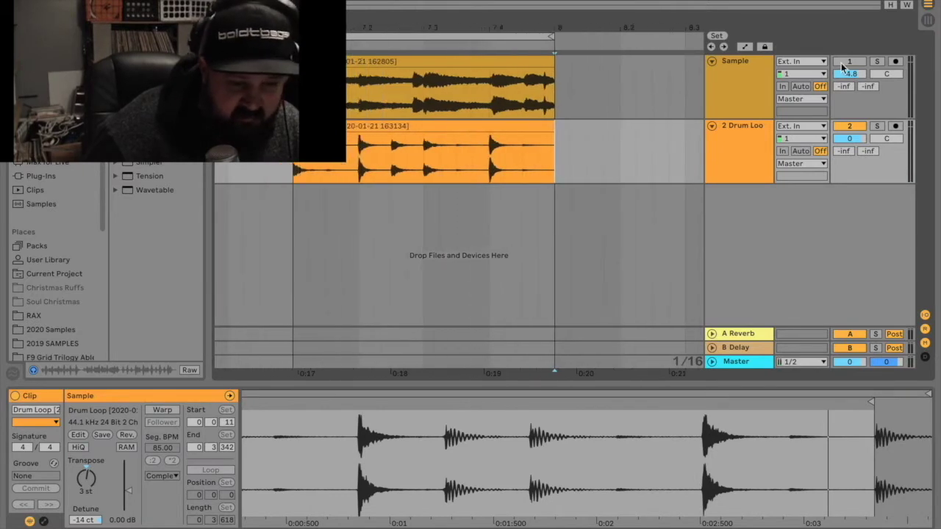
- Show the Sample clip's details and play from 0:17
{"action": "left_click", "coordinate": [849, 61]}
{"action": "left_click", "coordinate": [294, 88]}
{"action": "key", "text": "space"}
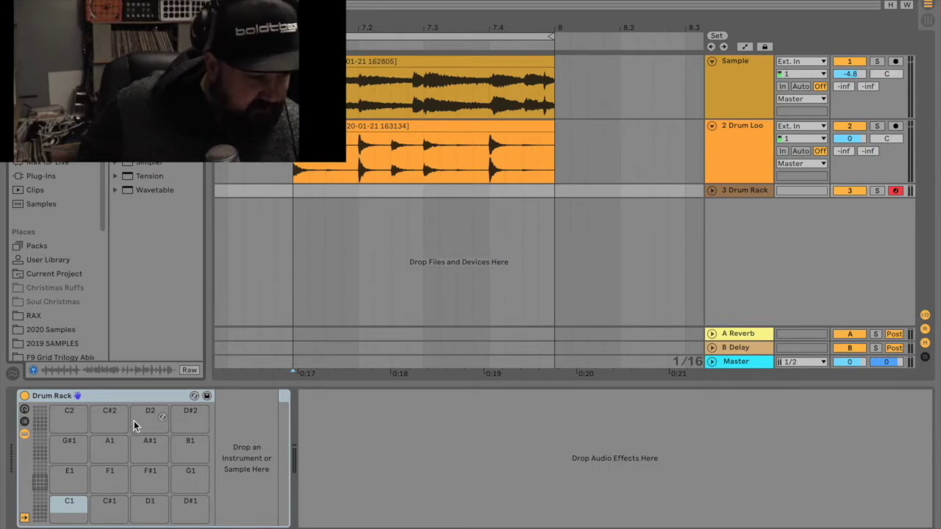
- Widen the browser panel to reach the Drum Rack
{"action": "left_click_drag", "start_coordinate": [205, 227], "coordinate": [241, 226]}
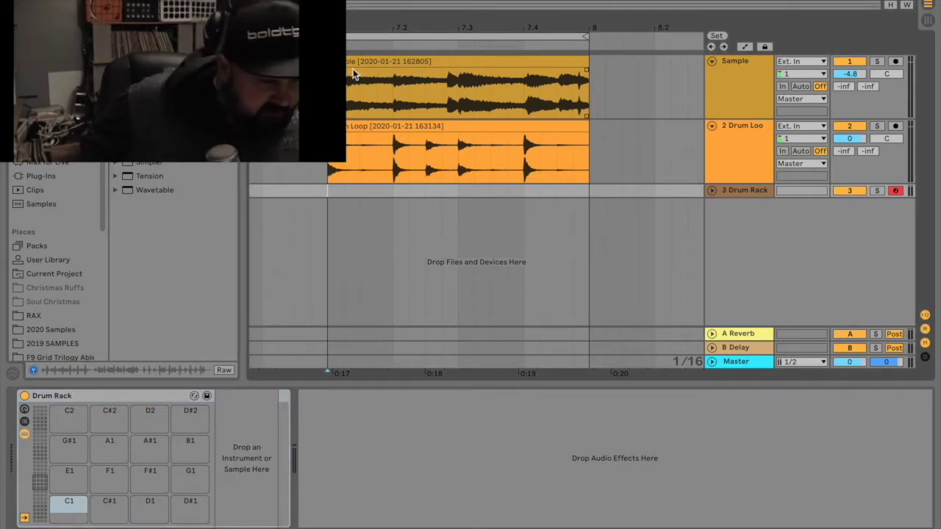
- Load the Sample clip onto Drum Rack pad C1
{"action": "left_click_drag", "start_coordinate": [356, 61], "coordinate": [68, 509]}
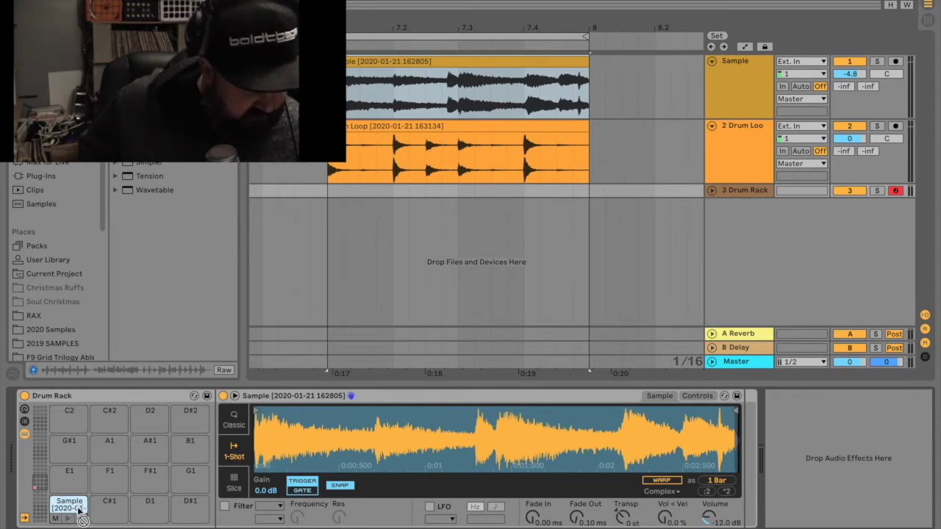
- Copy the C1 sample onto pad C#1
{"action": "left_click_drag", "start_coordinate": [67, 511], "coordinate": [107, 509]}
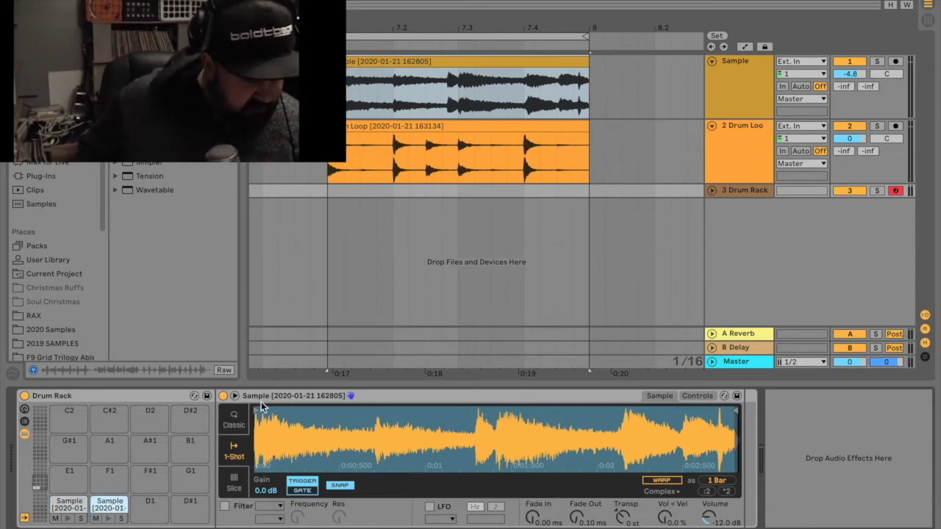
- Move the C#1 slice start later, to near 0:01
{"action": "left_click_drag", "start_coordinate": [259, 409], "coordinate": [380, 397]}
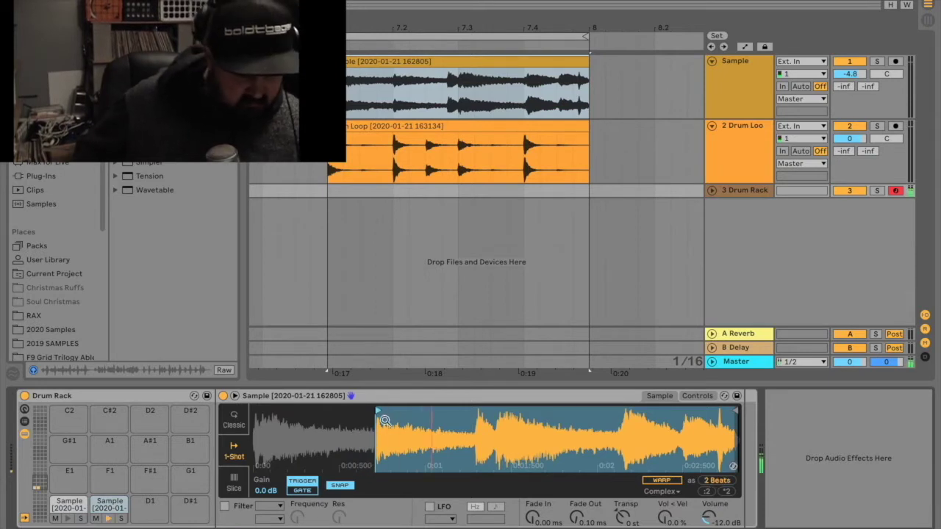
{"action": "scroll", "coordinate": [386, 423], "scroll_direction": "up", "scroll_amount": 3}
{"action": "scroll", "coordinate": [426, 418], "scroll_direction": "up", "scroll_amount": 2}
{"action": "left_click_drag", "start_coordinate": [382, 413], "coordinate": [375, 414]}
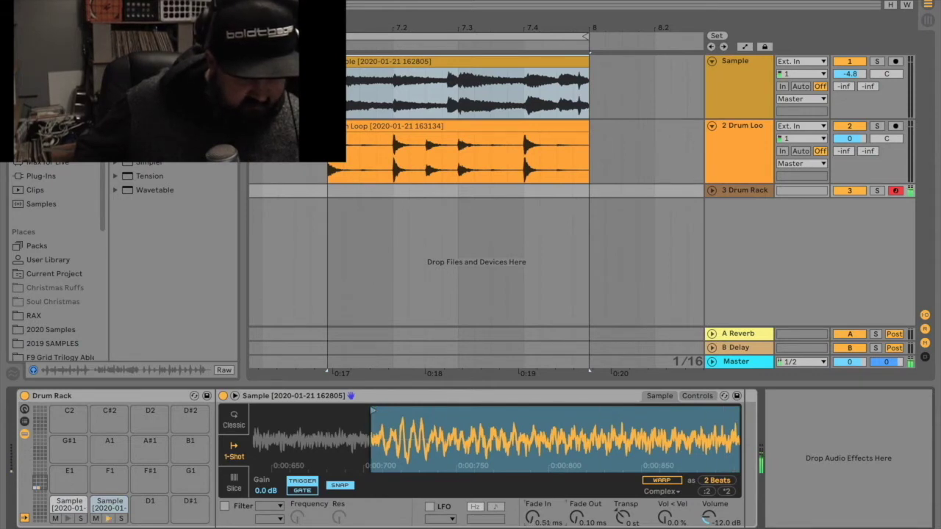
- Pull the C#1 slice end in to one beat, then copy the pad onto D1
{"action": "scroll", "coordinate": [515, 441], "scroll_direction": "down", "scroll_amount": 5}
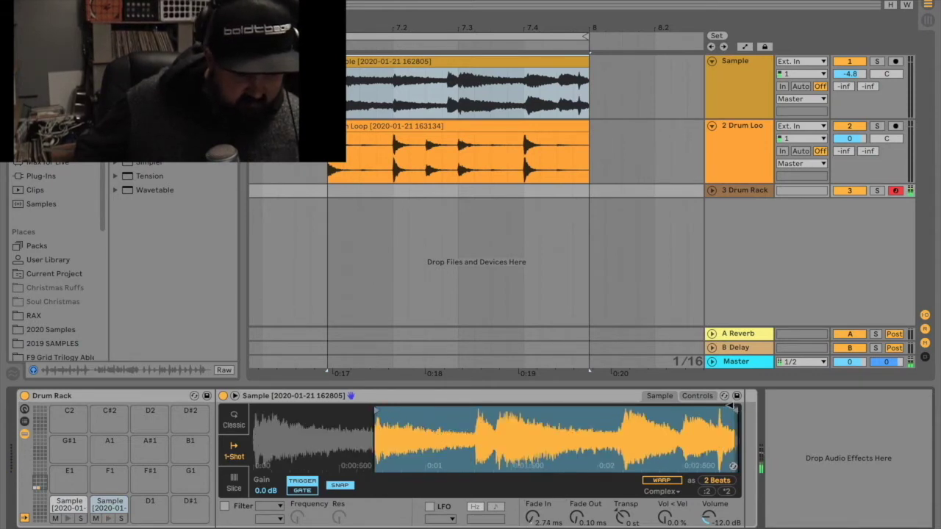
{"action": "left_click_drag", "start_coordinate": [620, 412], "coordinate": [471, 431]}
{"action": "scroll", "coordinate": [486, 441], "scroll_direction": "up", "scroll_amount": 5}
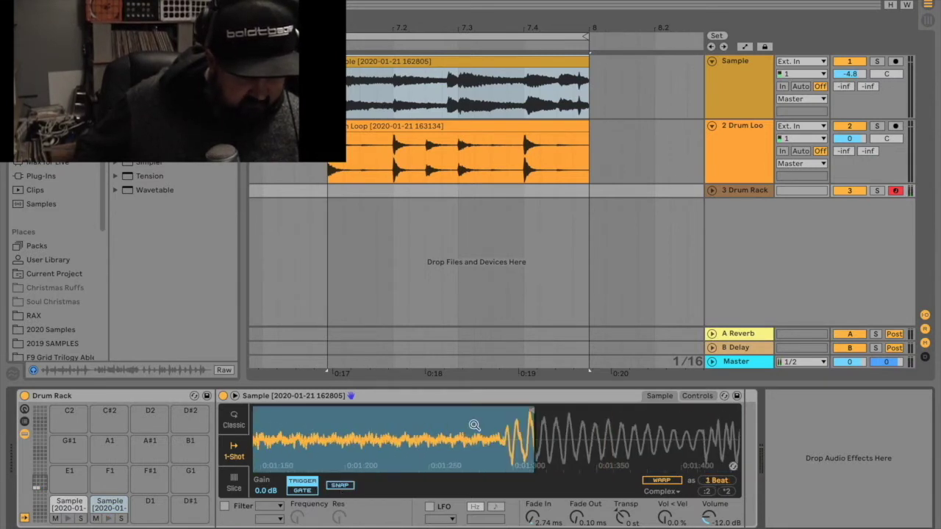
{"action": "left_click_drag", "start_coordinate": [529, 410], "coordinate": [495, 415]}
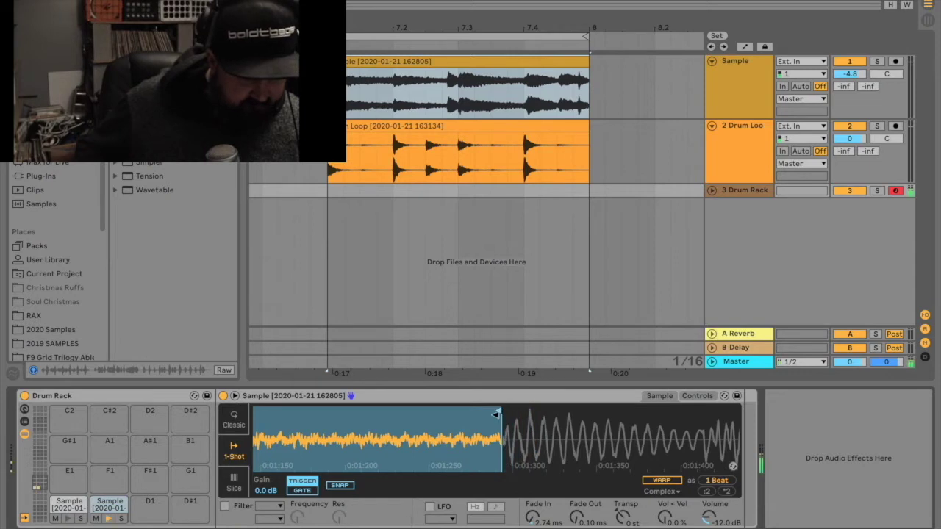
{"action": "scroll", "coordinate": [480, 436], "scroll_direction": "down", "scroll_amount": 5}
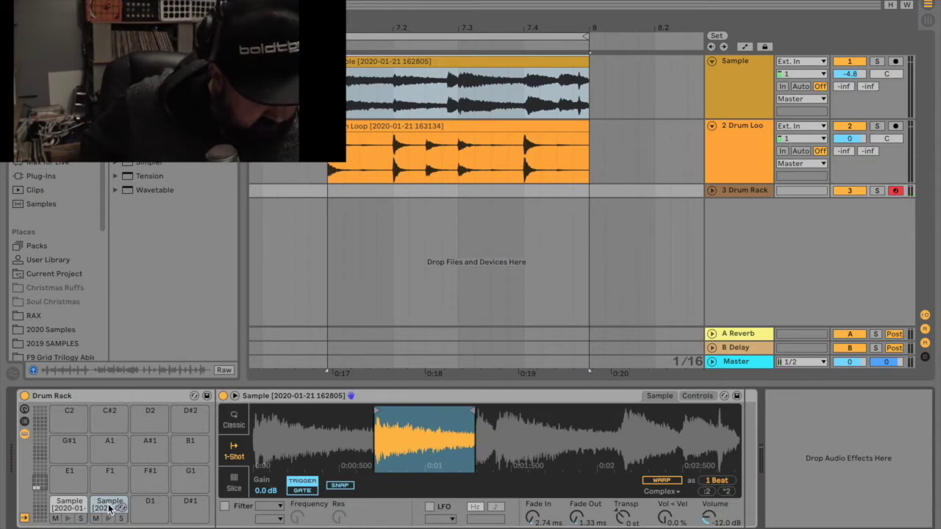
{"action": "left_click_drag", "start_coordinate": [109, 508], "coordinate": [150, 513]}
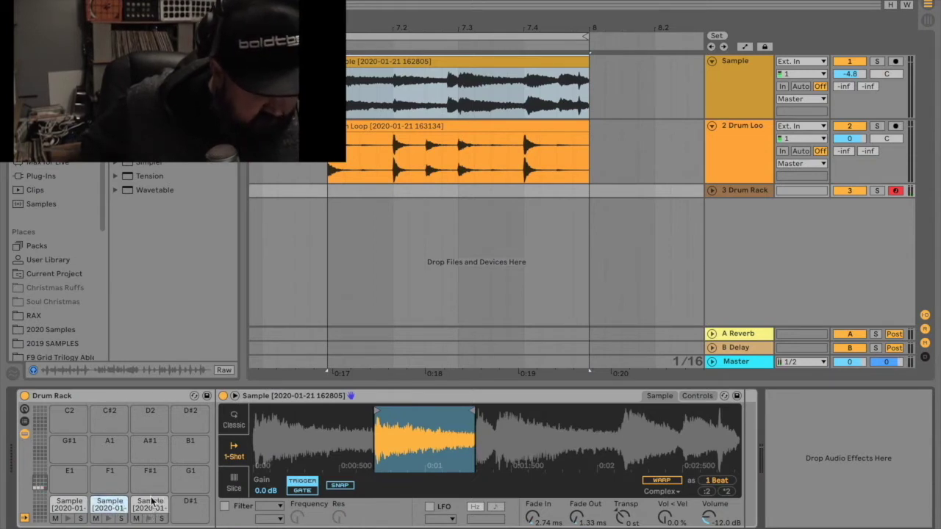
- Shift pad D1's slice to the next beat, around 0:01.5
{"action": "left_click", "coordinate": [152, 502]}
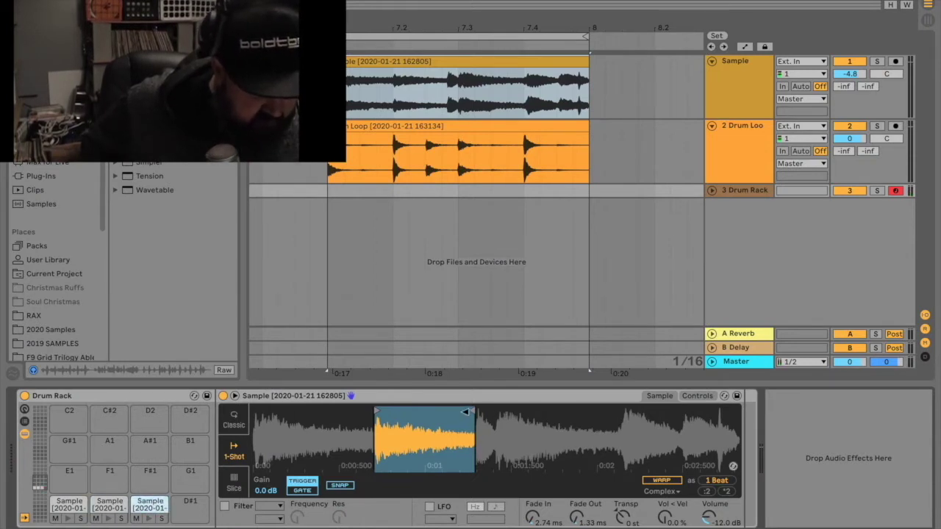
{"action": "left_click_drag", "start_coordinate": [466, 411], "coordinate": [618, 409]}
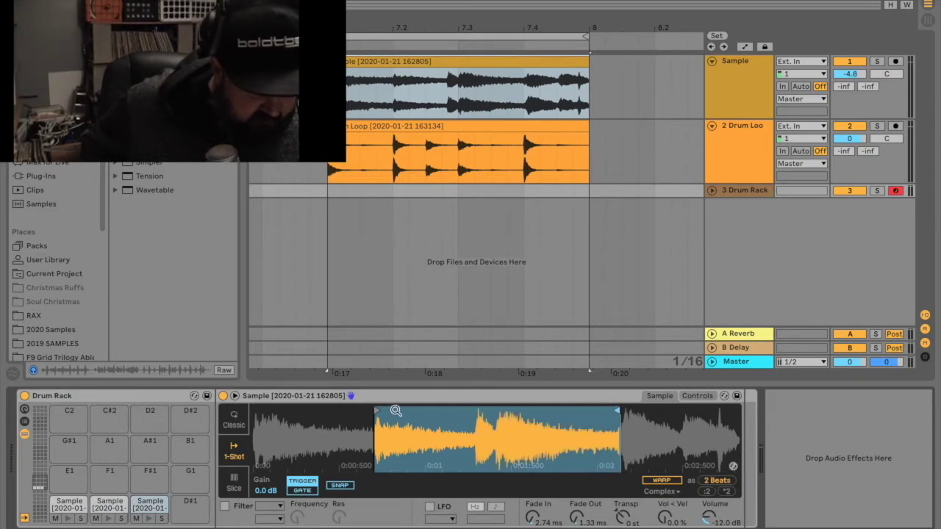
{"action": "left_click_drag", "start_coordinate": [376, 409], "coordinate": [498, 407]}
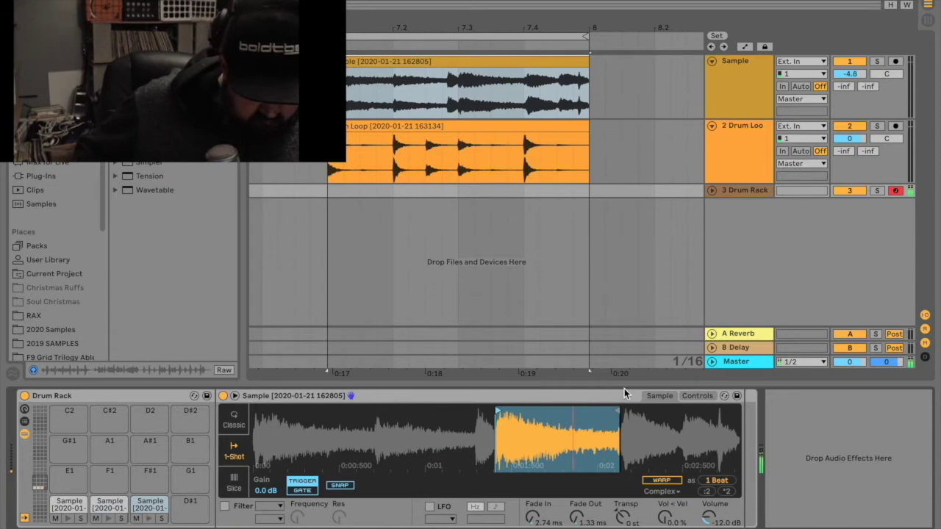
- Copy D1 onto pad D#1 and move its slice to the last beat near 0:02.5
{"action": "left_click_drag", "start_coordinate": [147, 508], "coordinate": [191, 508]}
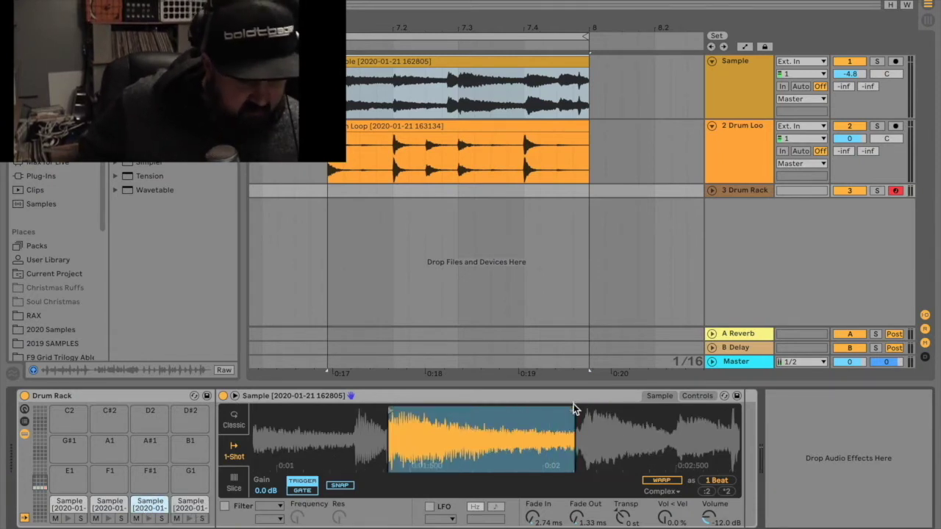
{"action": "left_click_drag", "start_coordinate": [574, 409], "coordinate": [735, 409]}
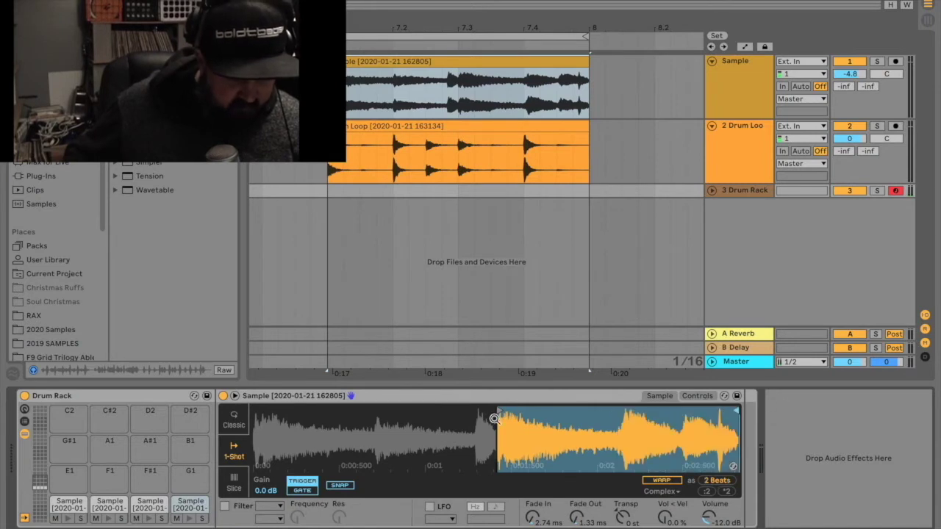
{"action": "left_click_drag", "start_coordinate": [494, 419], "coordinate": [621, 409]}
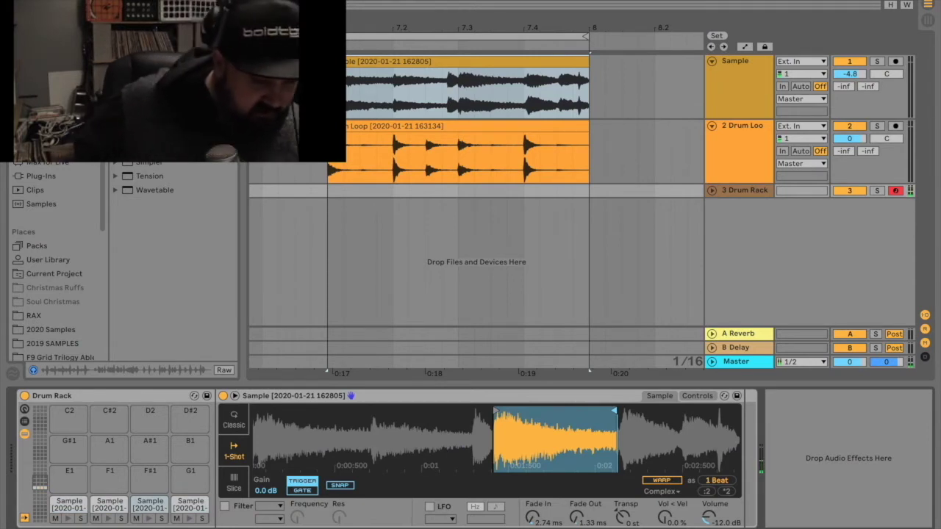
{"action": "left_click", "coordinate": [24, 422]}
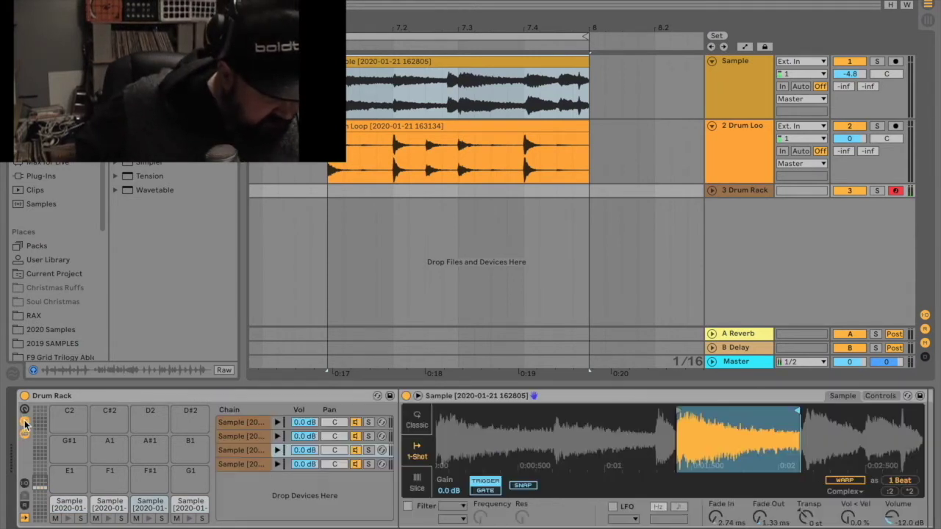
- Reveal the chains' I/O section and set Choke to 1 on all four Sample chains
{"action": "left_click", "coordinate": [25, 483]}
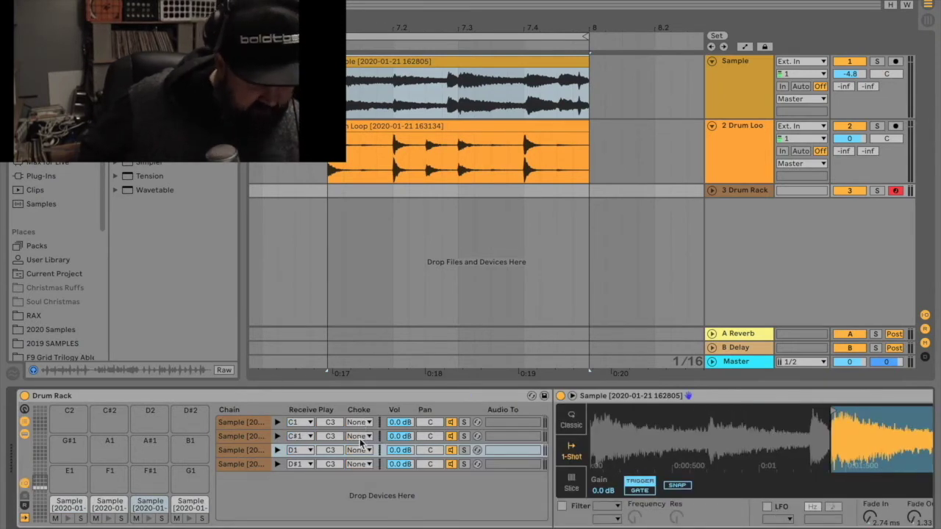
{"action": "left_click_drag", "start_coordinate": [356, 425], "coordinate": [335, 410]}
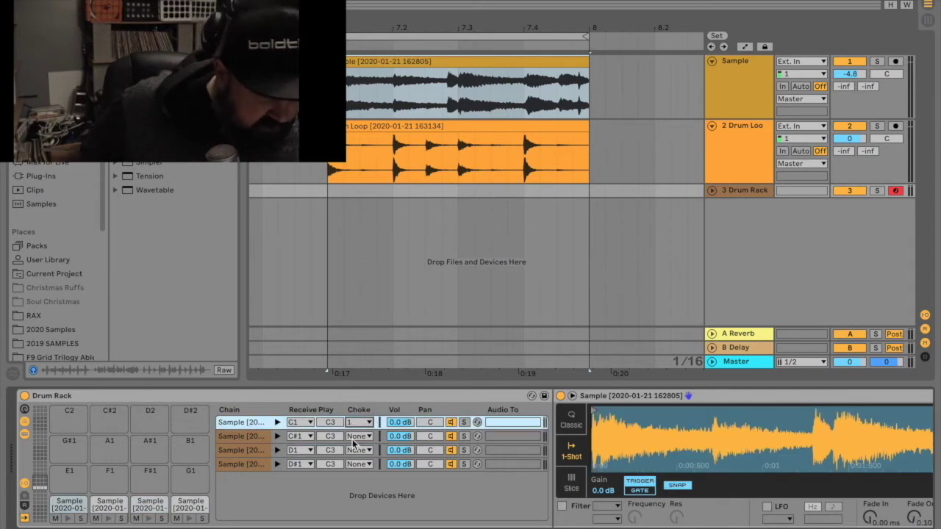
{"action": "left_click", "coordinate": [353, 443]}
{"action": "left_click", "coordinate": [359, 270]}
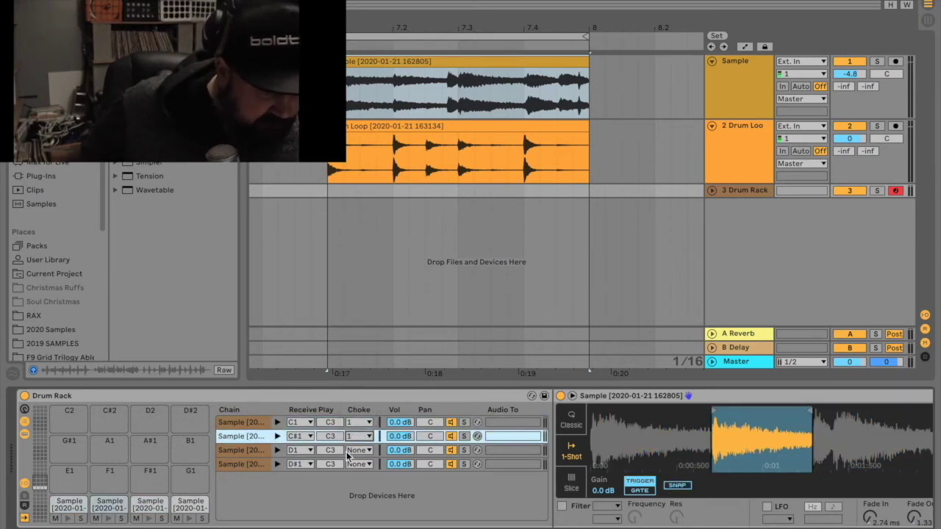
{"action": "left_click", "coordinate": [350, 451]}
{"action": "left_click", "coordinate": [352, 272]}
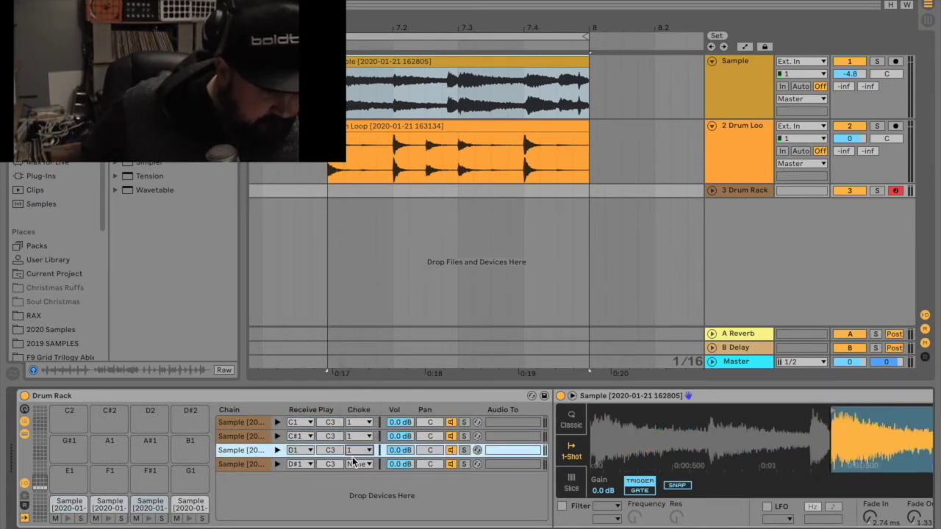
{"action": "left_click", "coordinate": [352, 471]}
{"action": "left_click", "coordinate": [353, 284]}
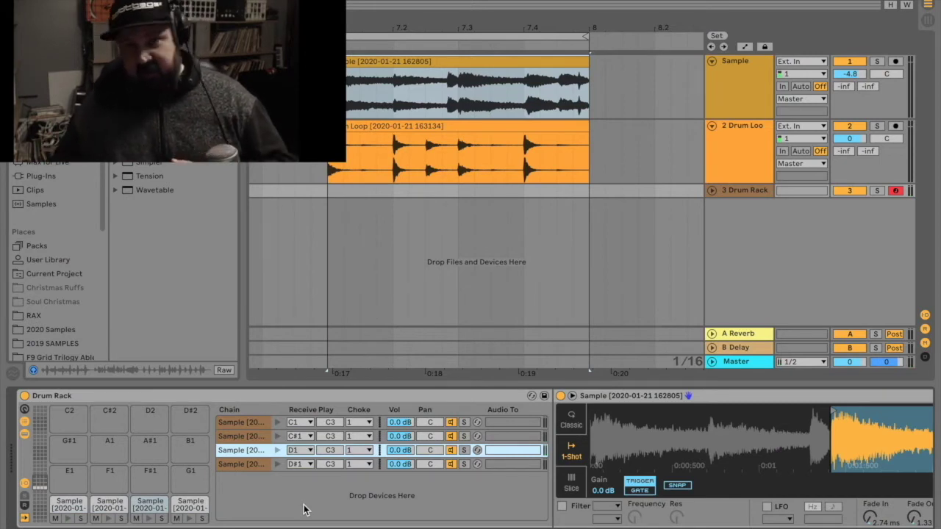
- Drag the frozen Drum Loop onto the Drum Rack as new pad E1
{"action": "left_click_drag", "start_coordinate": [305, 509], "coordinate": [299, 482]}
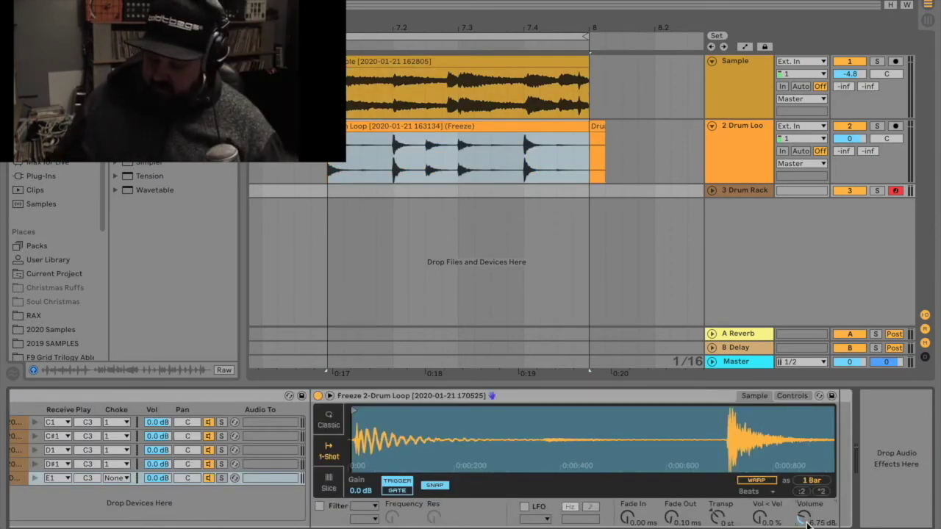